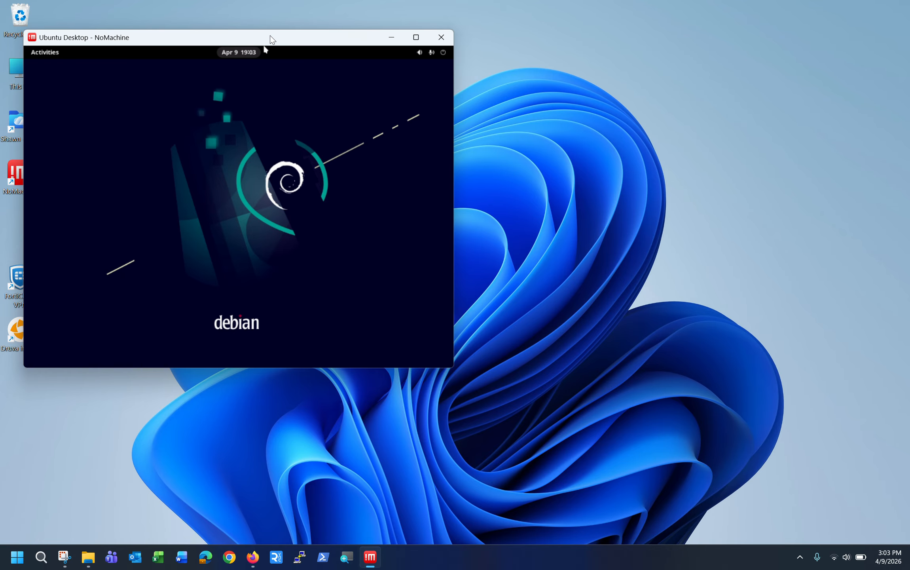
Check the NoMachine login page's address, then hide the browser to reveal the remote desktop
drag(272, 40, 275, 32)
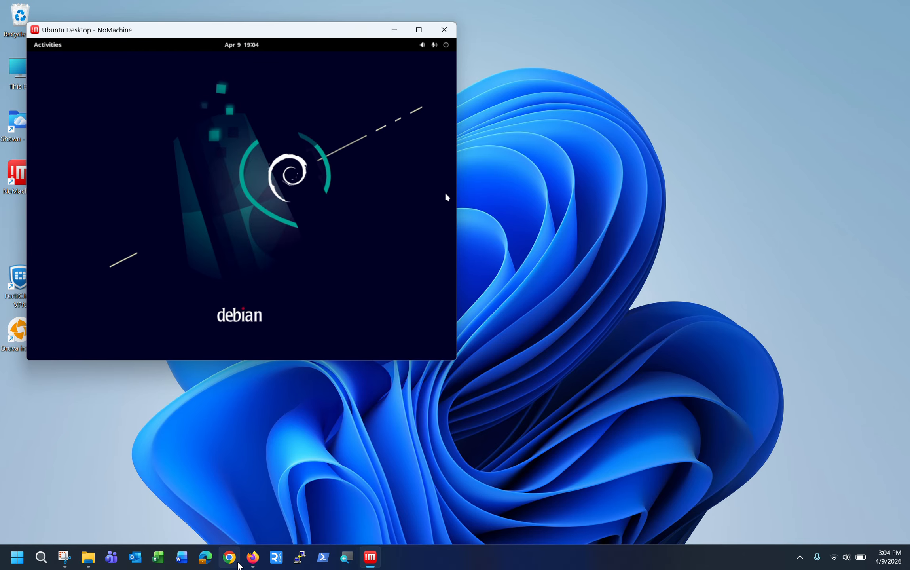
click(252, 557)
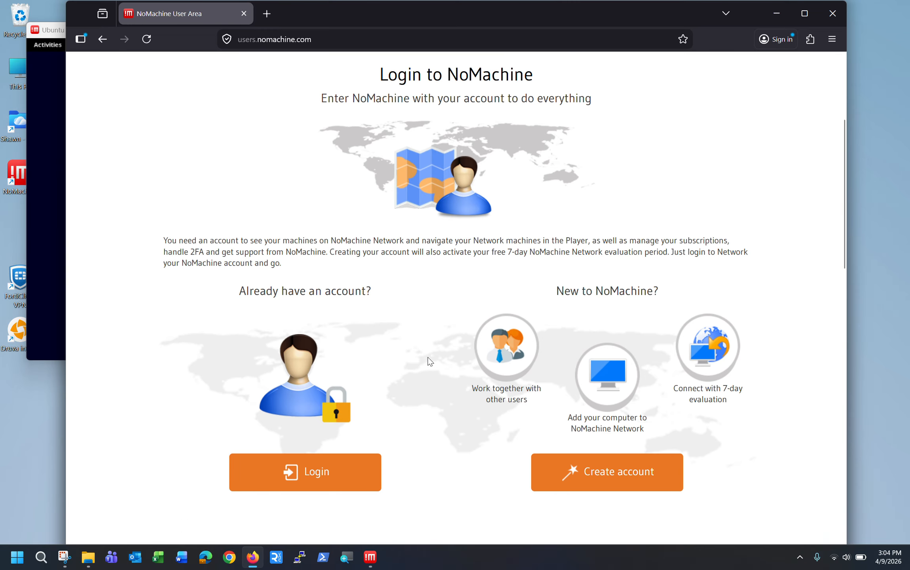
double_click(268, 45)
click(156, 113)
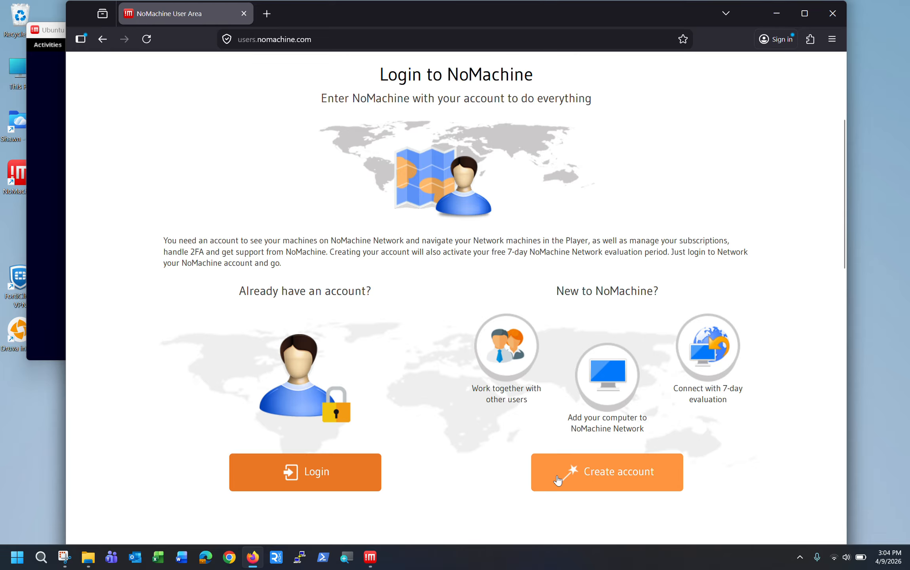
click(765, 16)
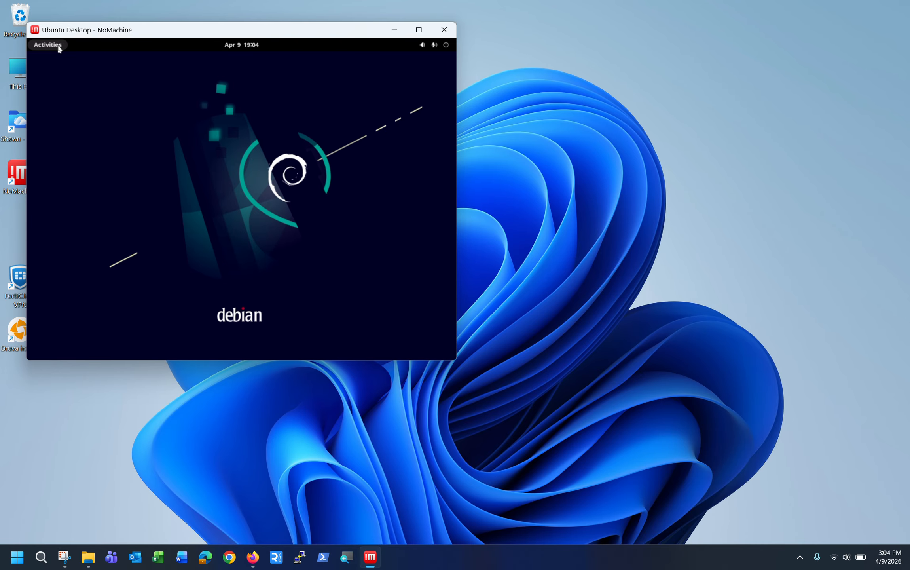
Launch NoMachine on the remote Debian desktop and open this machine's Network settings
click(59, 46)
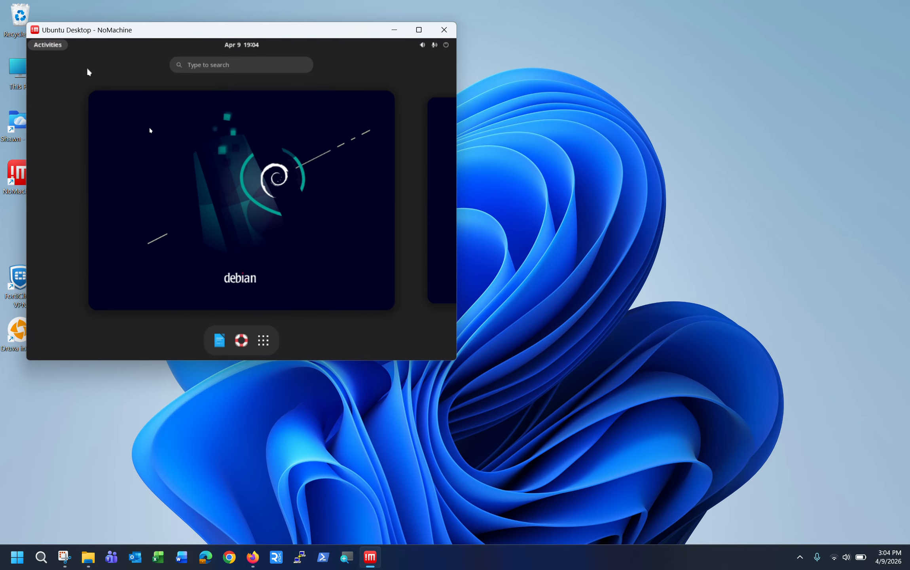
text(noma)
key(Return)
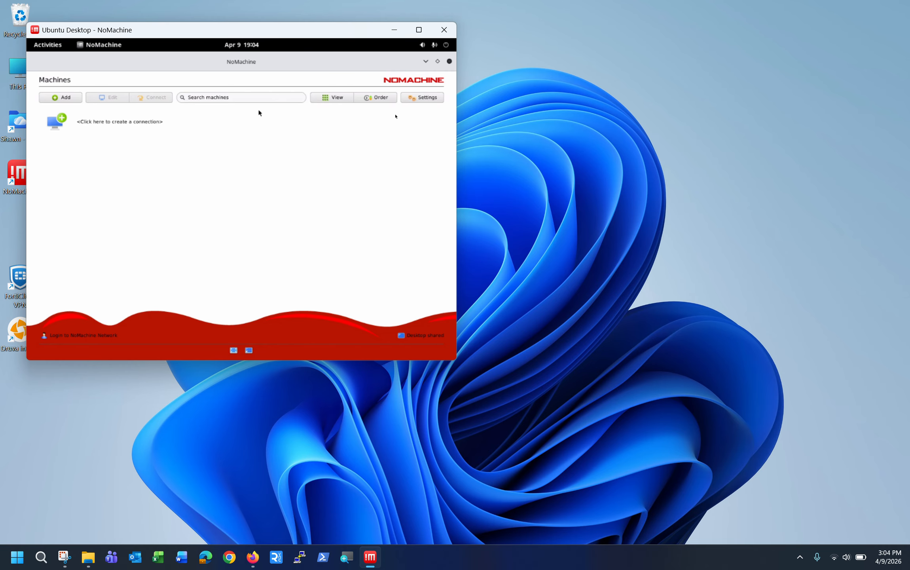
click(420, 102)
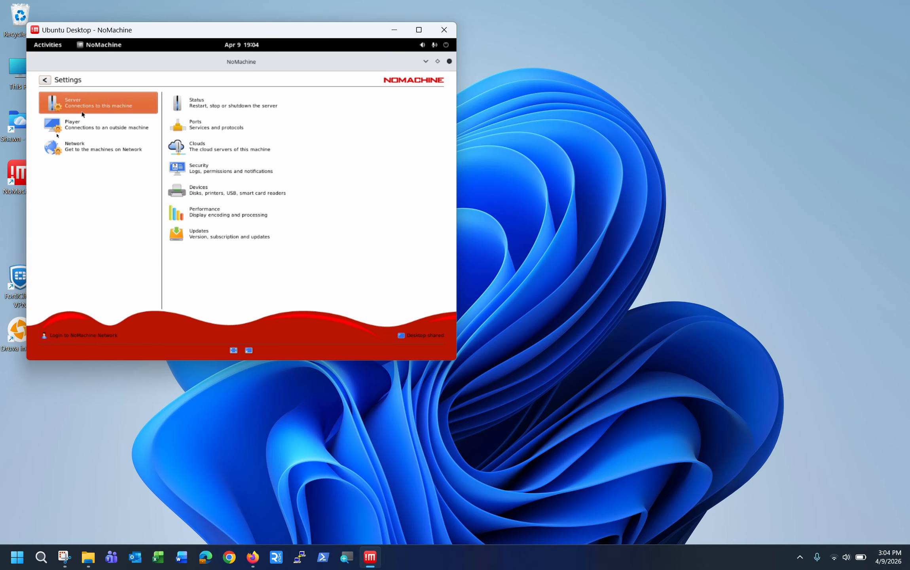
click(80, 148)
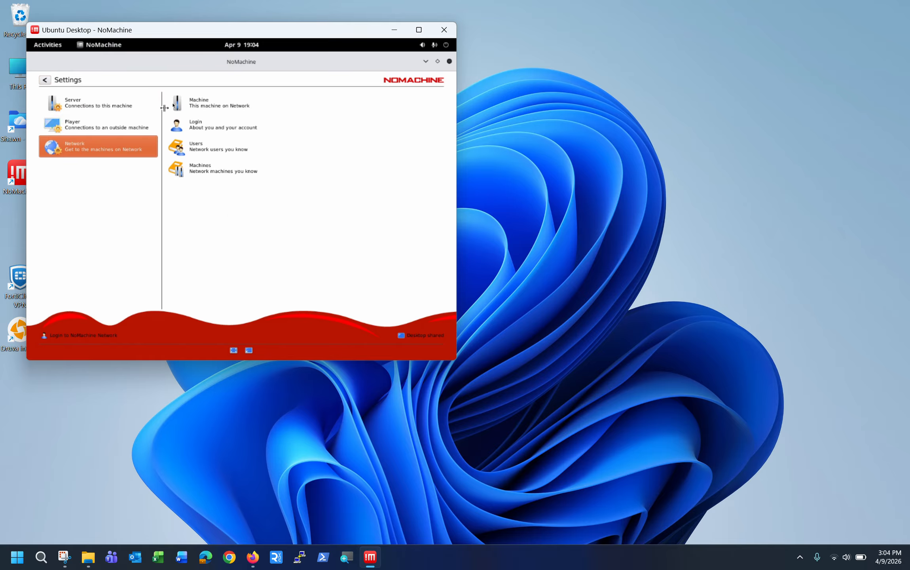
click(202, 103)
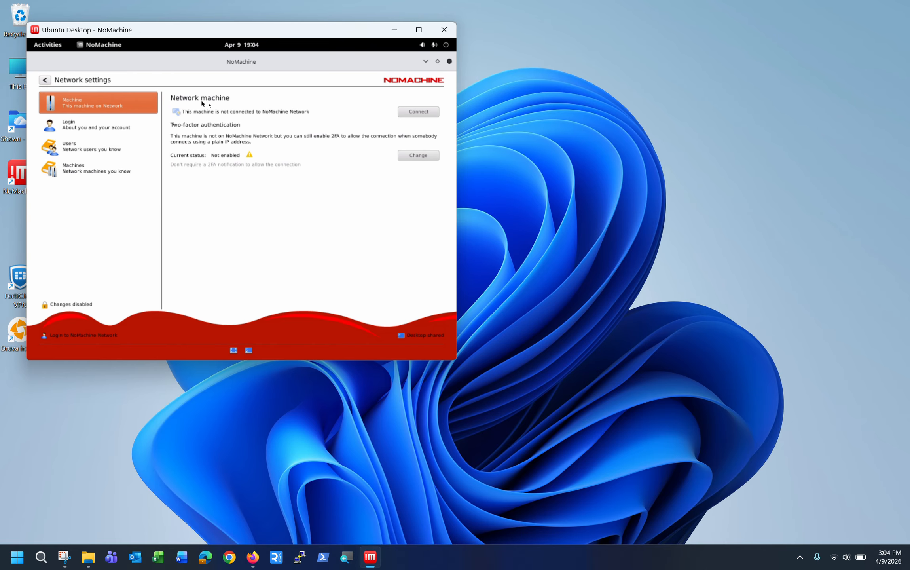
Join the machine to NoMachine Network, then open its 'Available to' setting
click(411, 112)
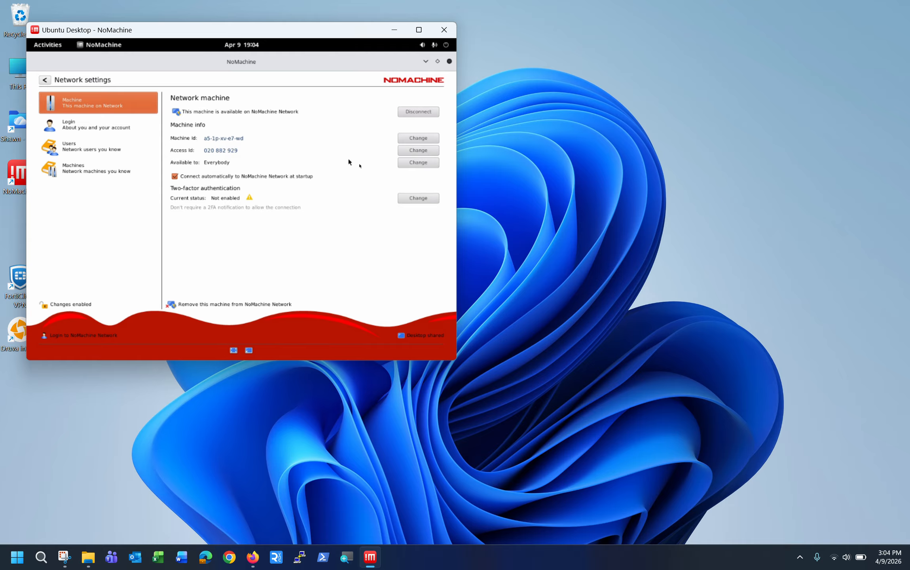
click(411, 164)
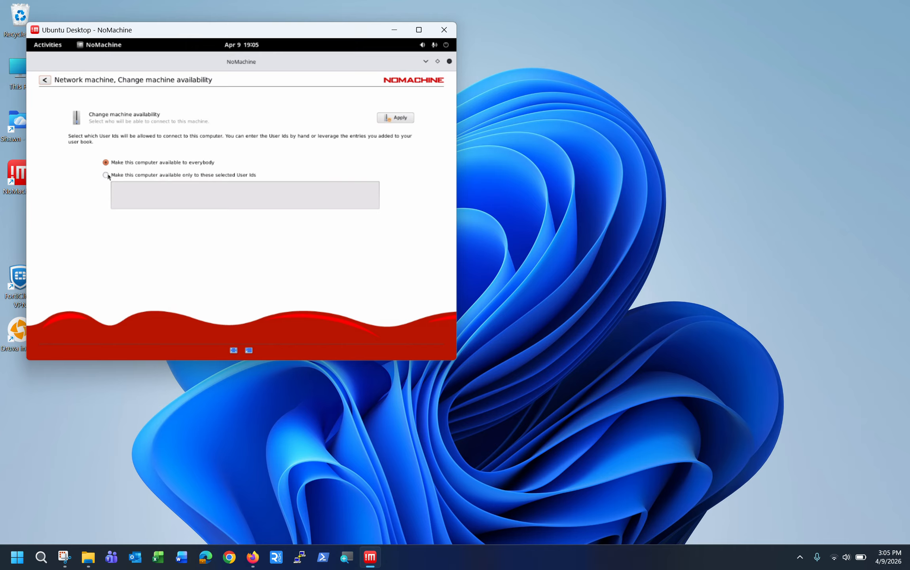
Limit availability to selected User Ids, enter the one allowed user's account ID, and apply
click(108, 176)
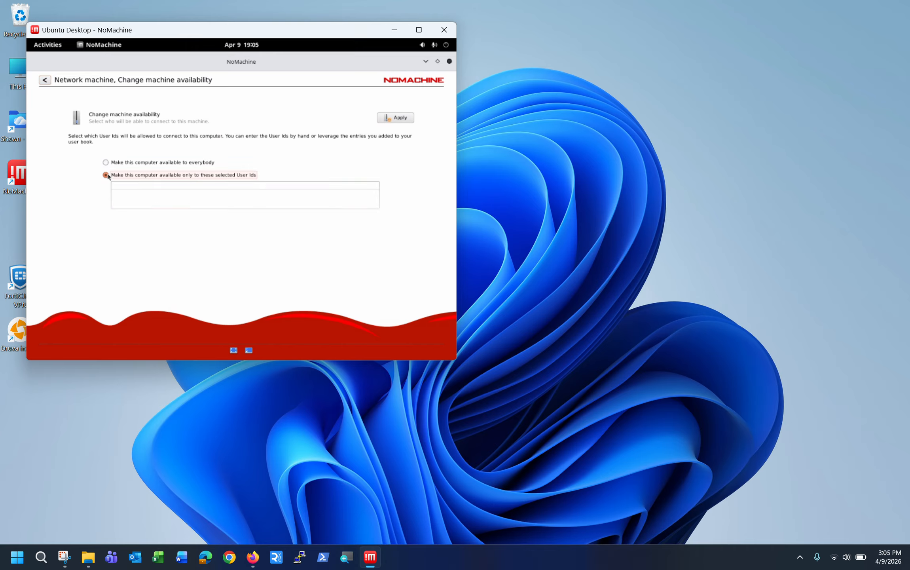
click(119, 186)
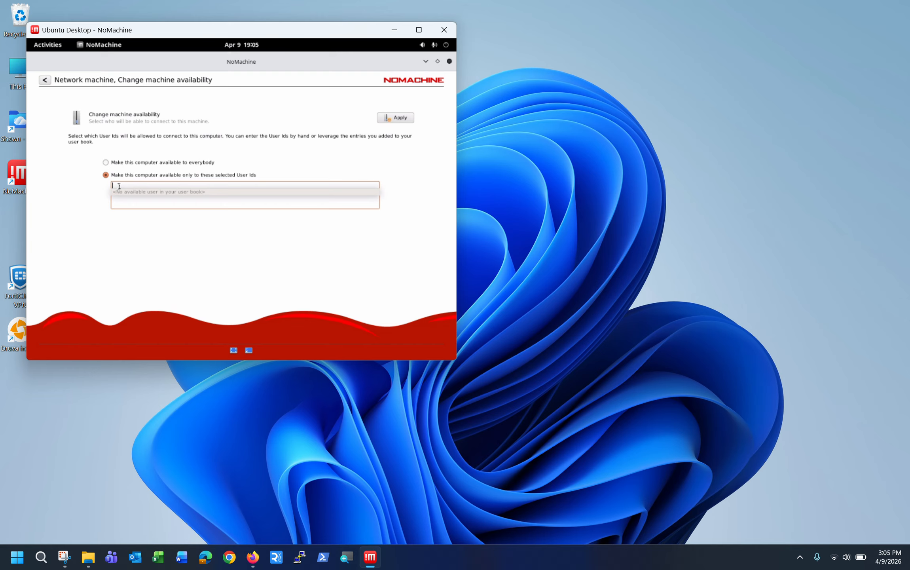
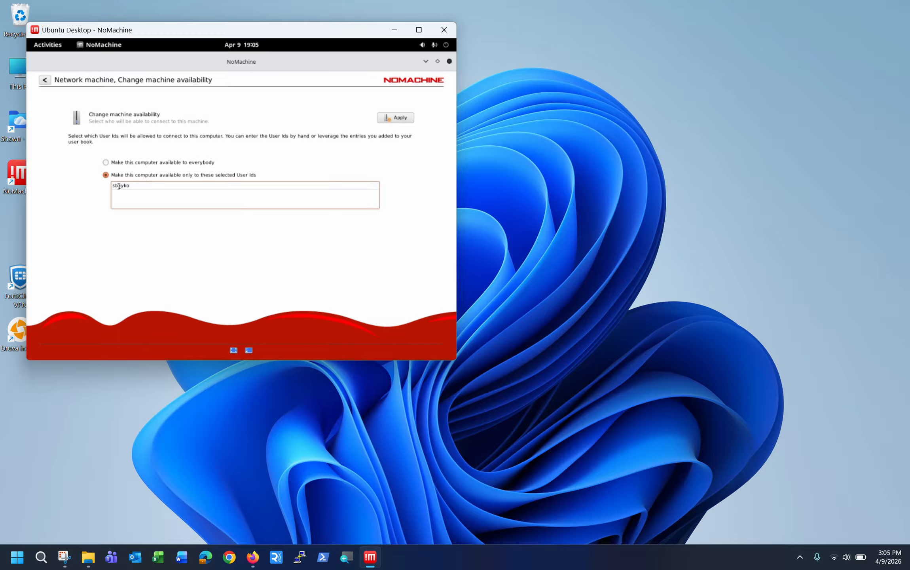
click(395, 117)
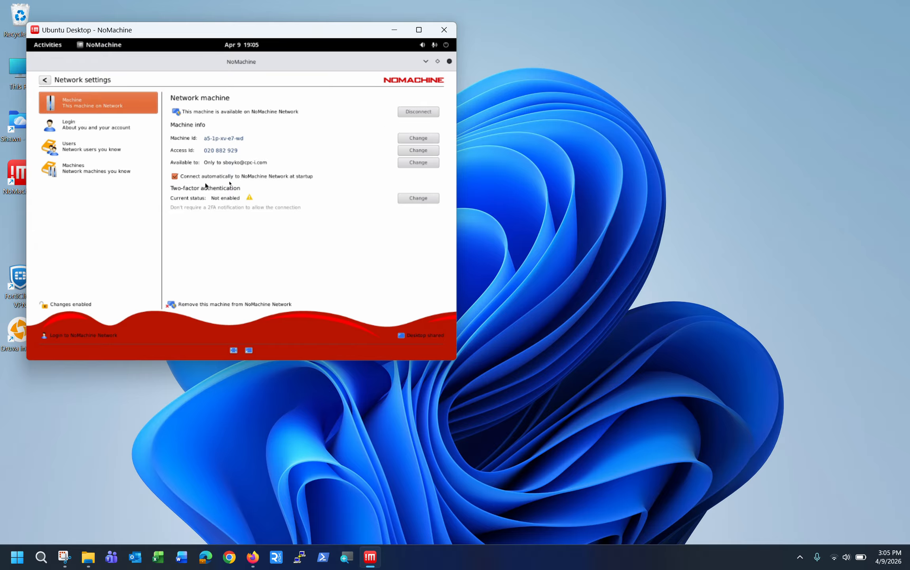
Copy the Machine Id, then sign the local Windows client in to NoMachine Network
double_click(223, 140)
key(ctrl+c)
click(800, 557)
right_click(758, 525)
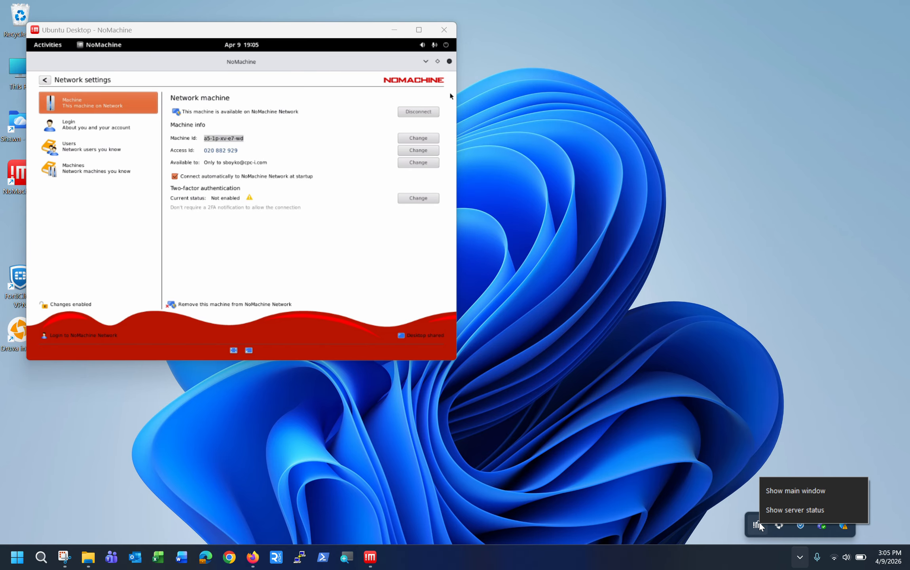
click(793, 491)
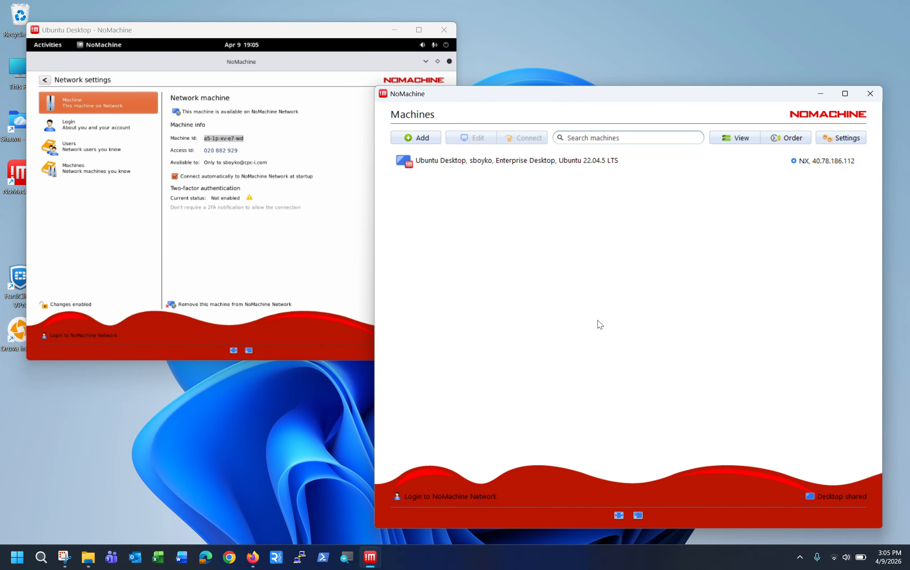
click(451, 496)
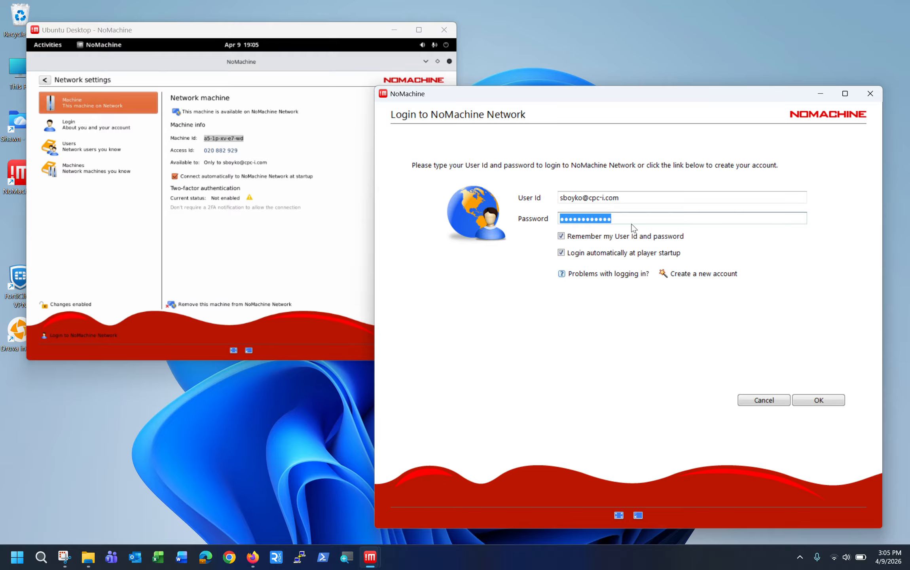
click(819, 400)
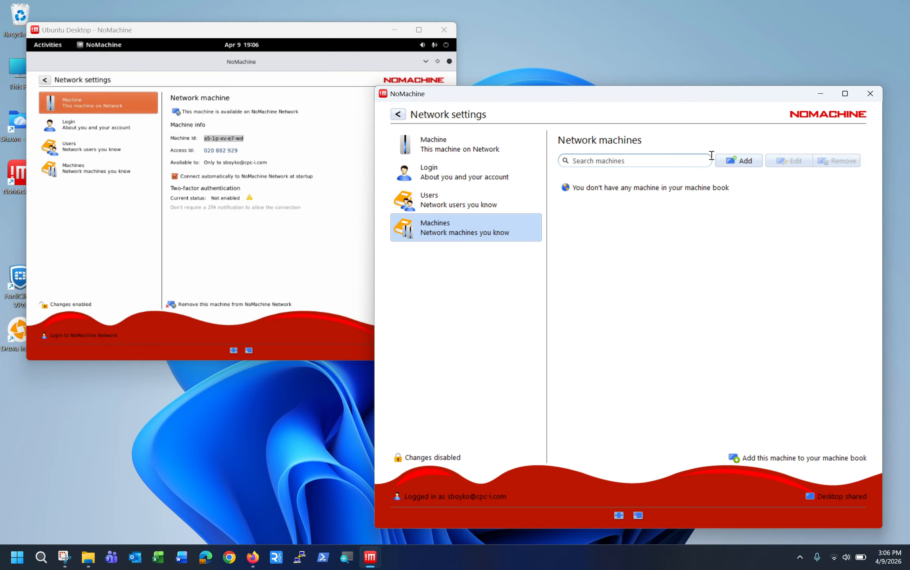
Start a new machine book entry with the pasted Machine Id and Access Id
click(721, 165)
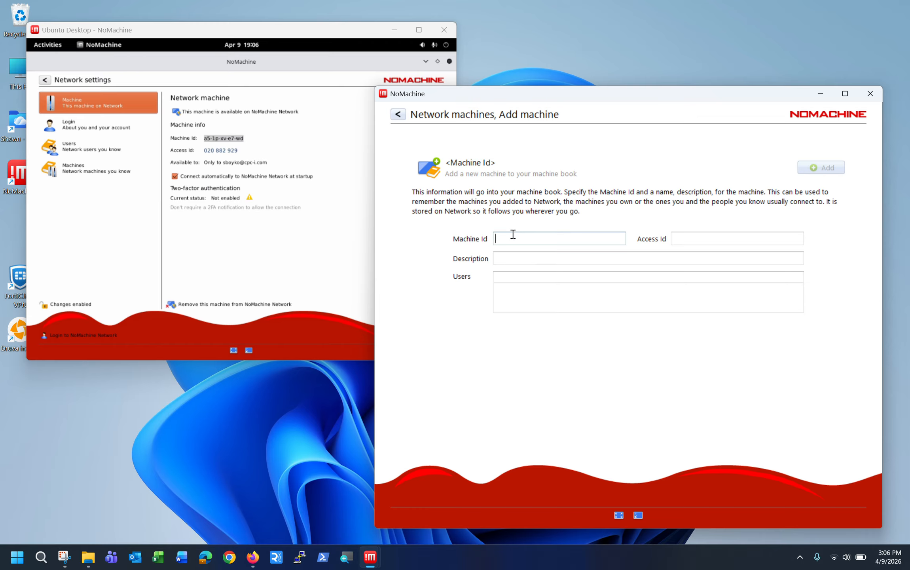
key(ctrl+v)
double_click(221, 151)
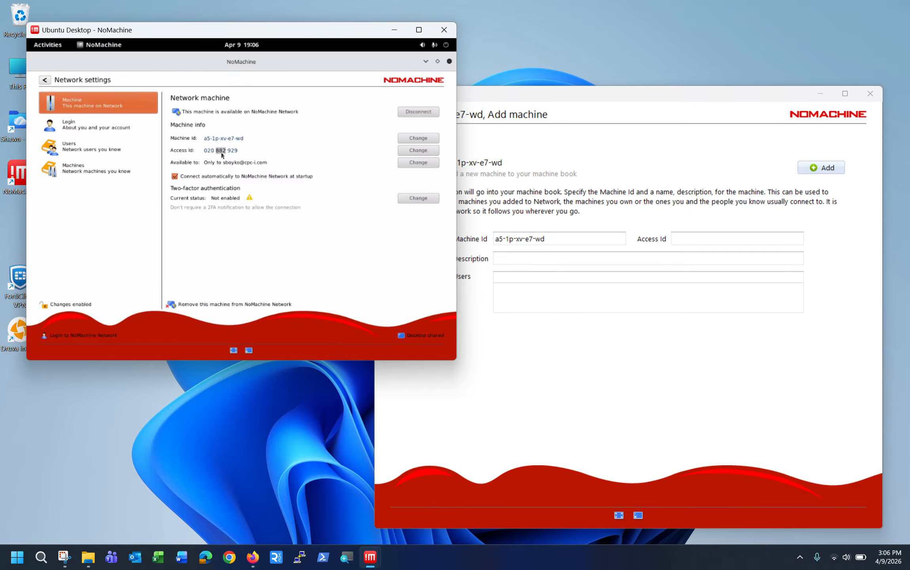
click(222, 156)
click(696, 239)
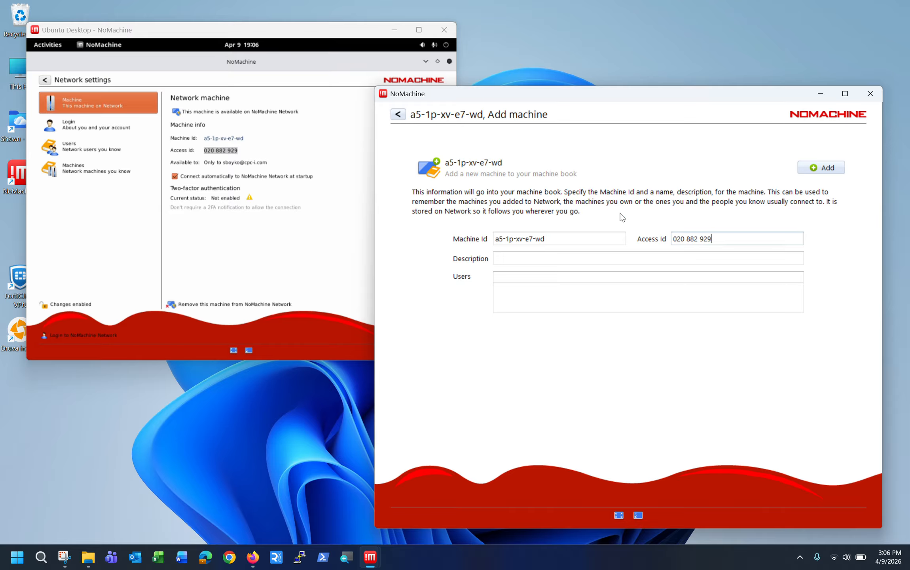
Enter the description 'Ubuntu Desktop' and add the machine to the book
click(548, 258)
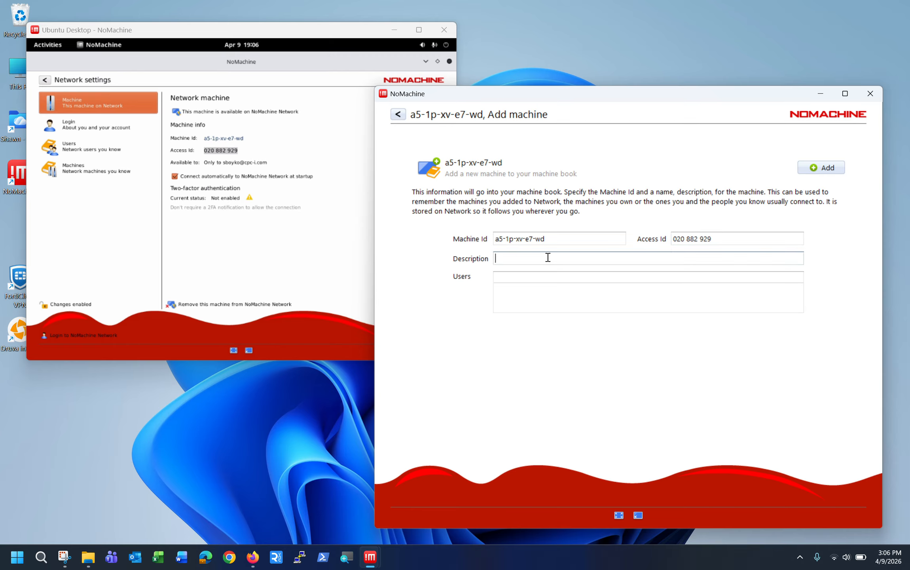
text(Ubuntu D)
key(BackSpace)
text(Dekstop)
key(BackSpace)
key(BackSpace)
key(BackSpace)
key(BackSpace)
key(BackSpace)
text(sktop)
click(821, 168)
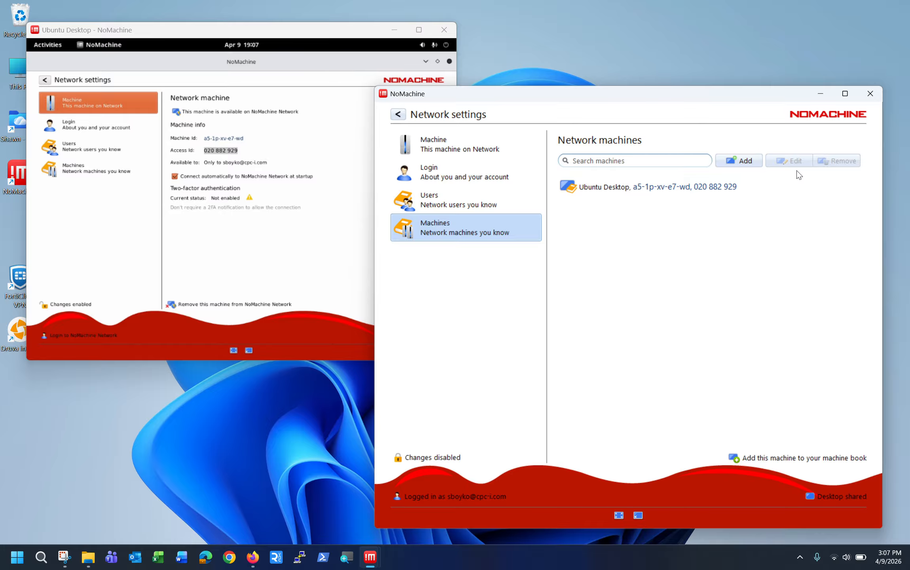
Close the remote NoMachine client and save a connection file for Ubuntu Desktop
double_click(657, 187)
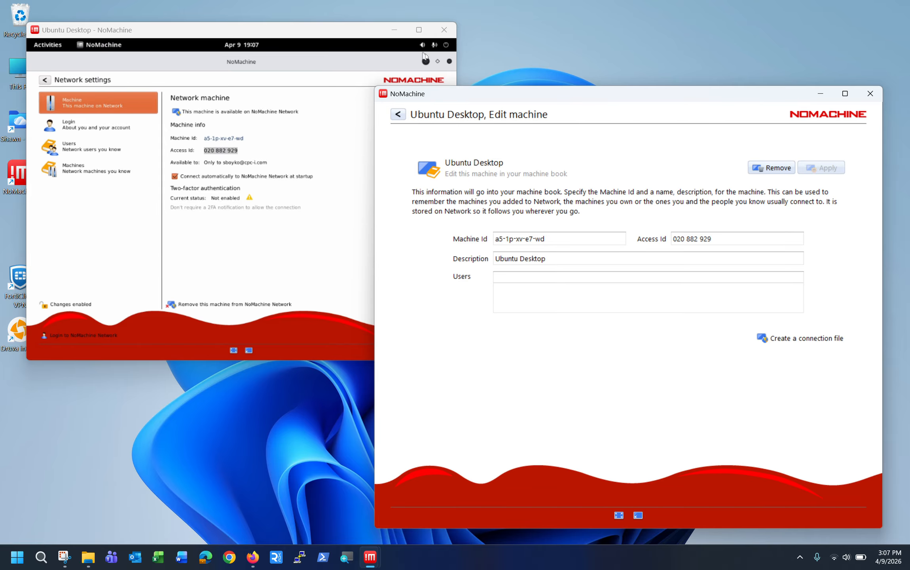
click(449, 61)
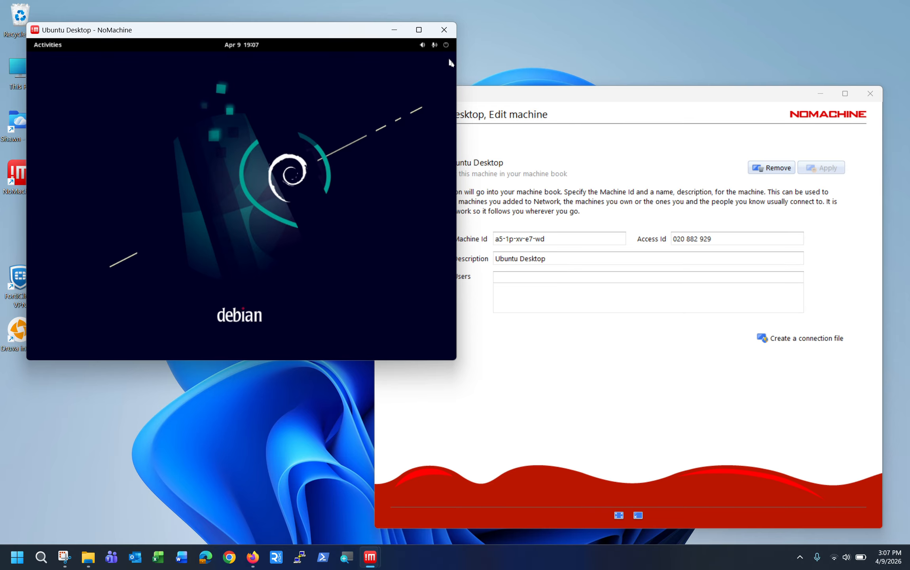
click(791, 340)
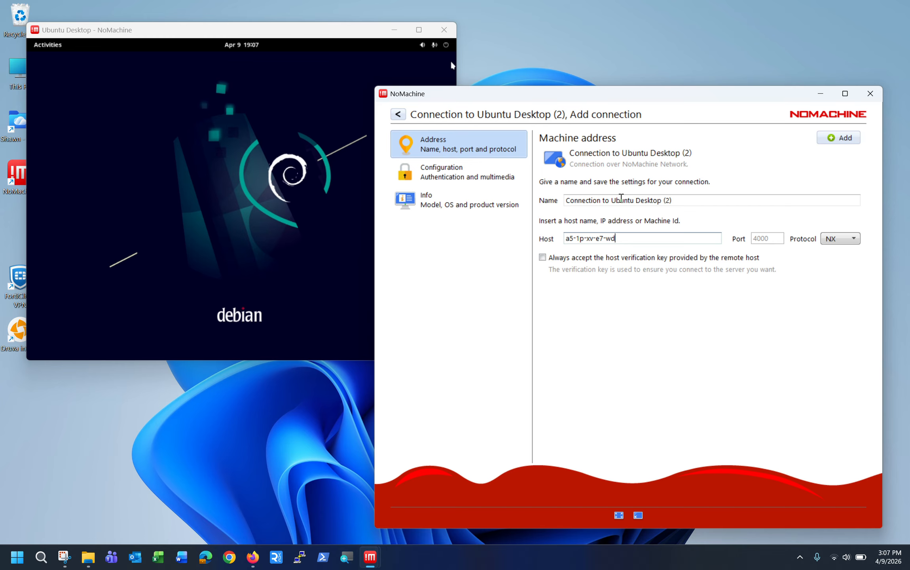
click(842, 138)
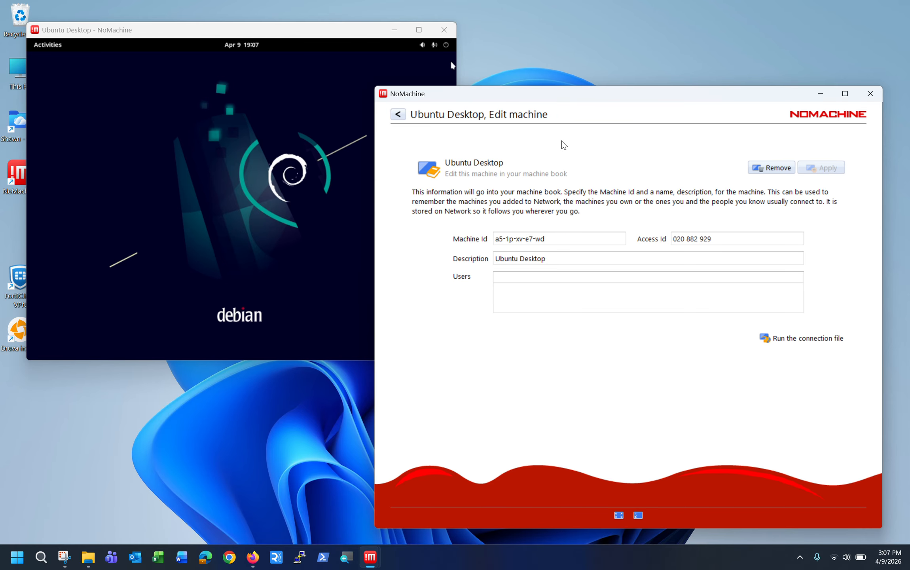
Navigate back from the network settings to the main Machines list
click(399, 115)
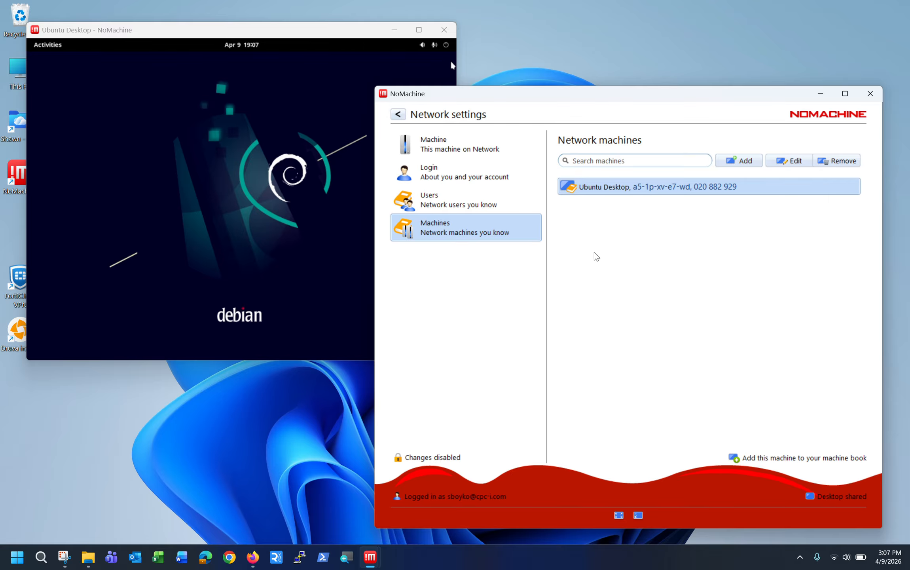
double_click(635, 192)
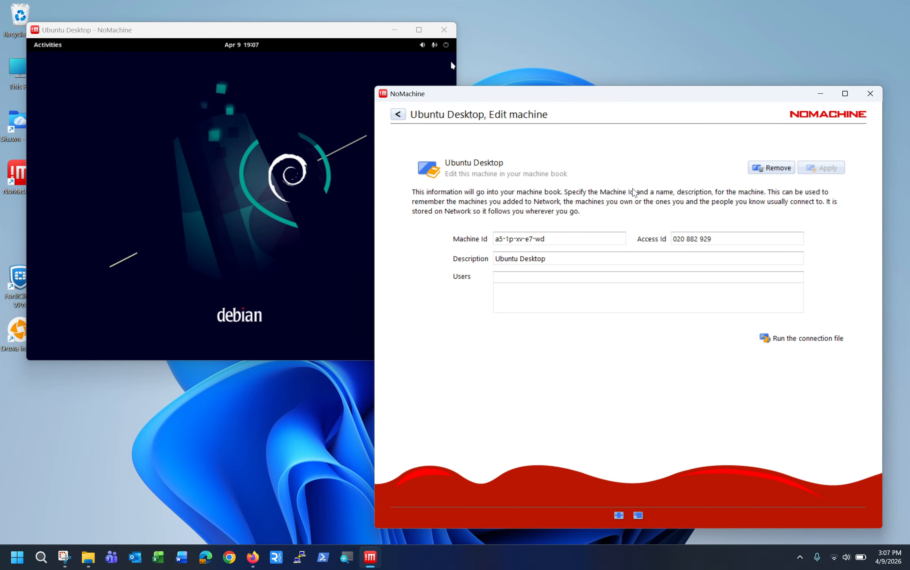
click(398, 116)
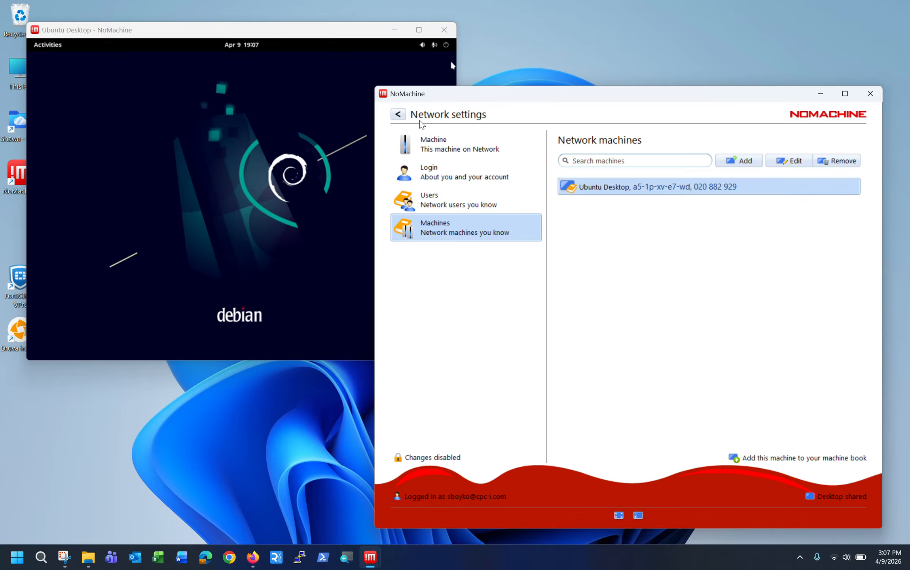
click(404, 116)
click(399, 114)
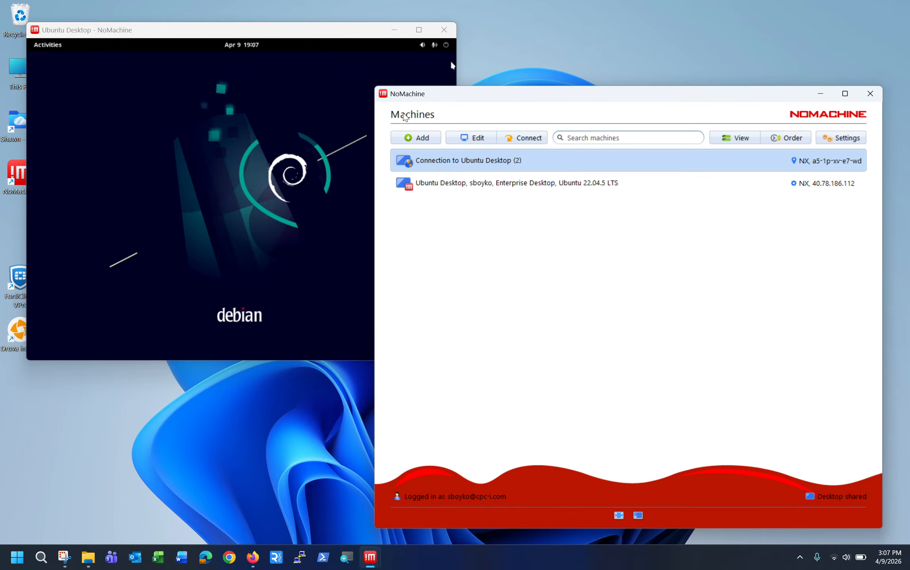
Connect to Ubuntu Desktop and fill in the system account's username and password
double_click(481, 192)
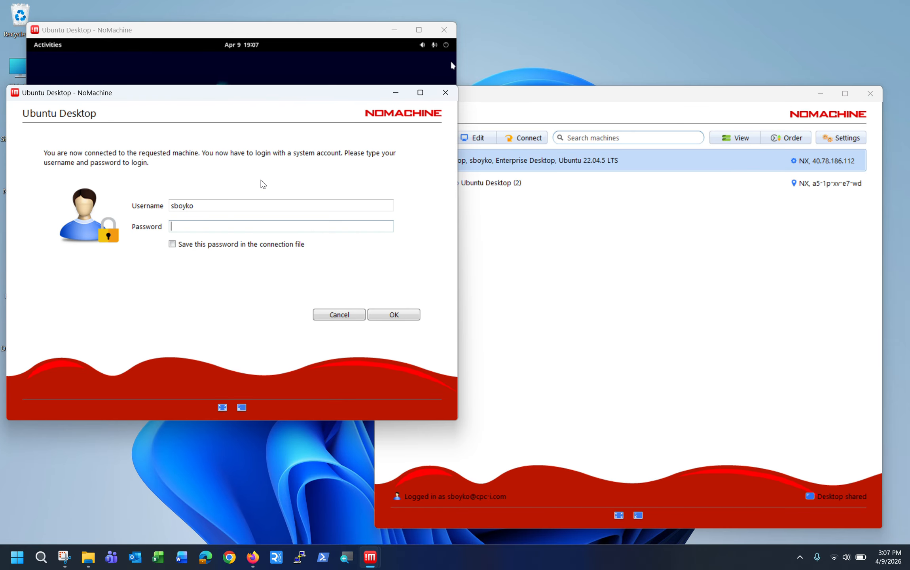
drag(267, 96, 323, 89)
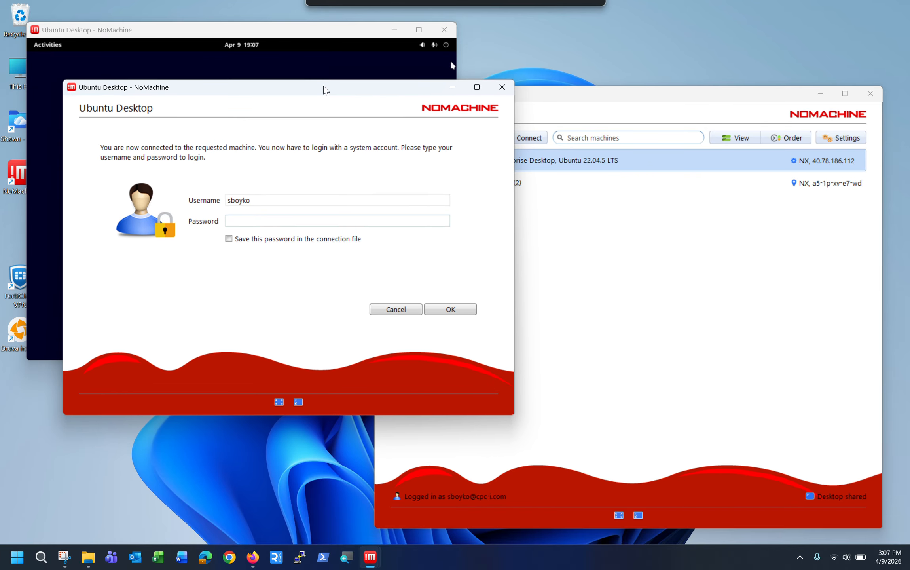
double_click(264, 196)
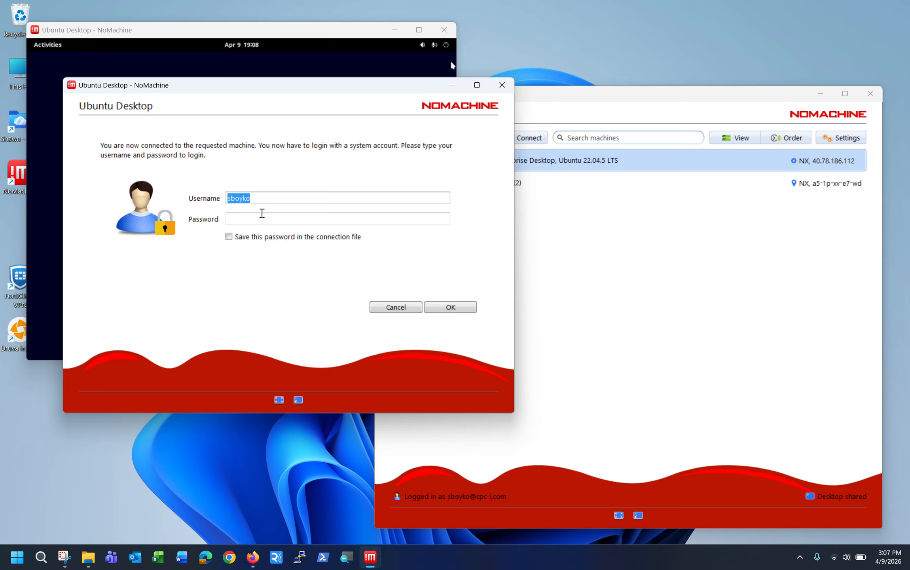
click(263, 213)
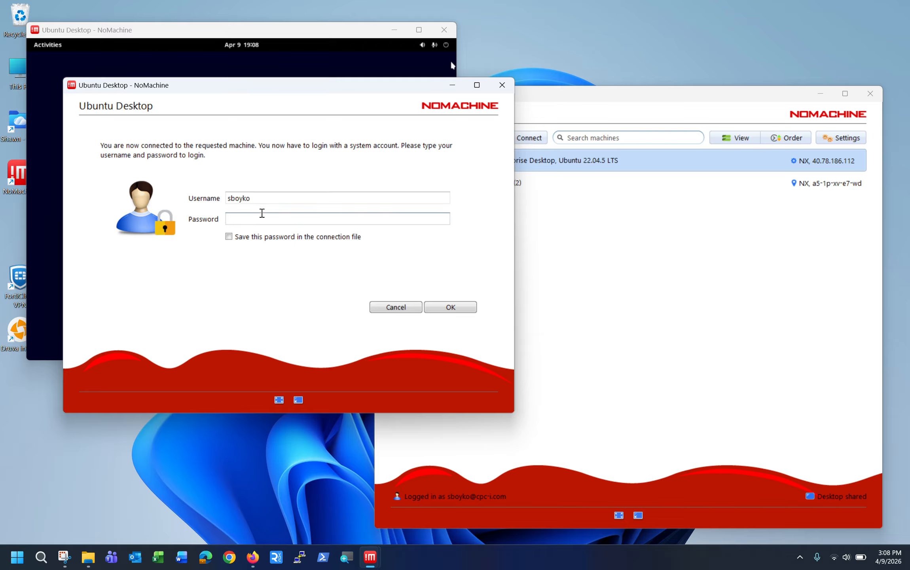
text(•)
key(BackSpace)
text(••••••••••••)
Log in, place the new session window on the right, and check the remote calendar
click(441, 308)
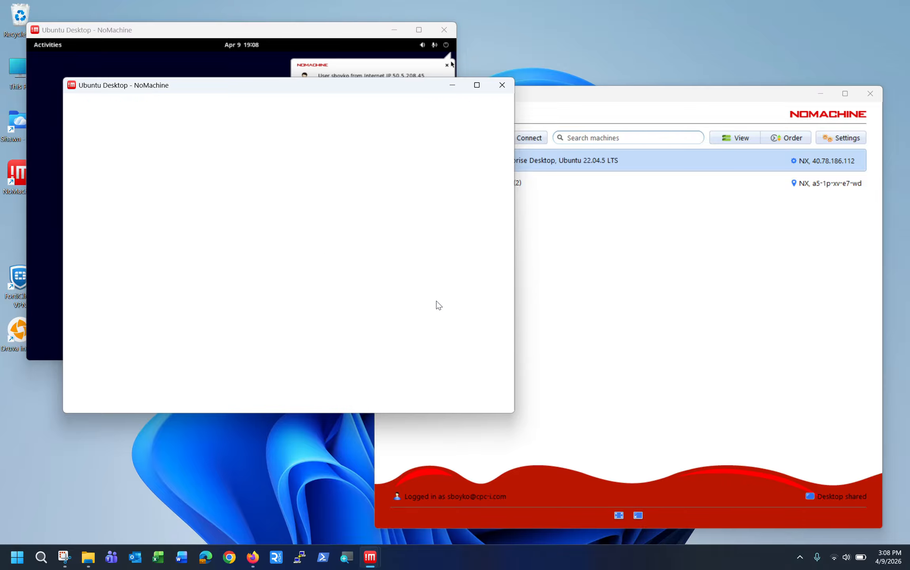
drag(416, 85, 787, 32)
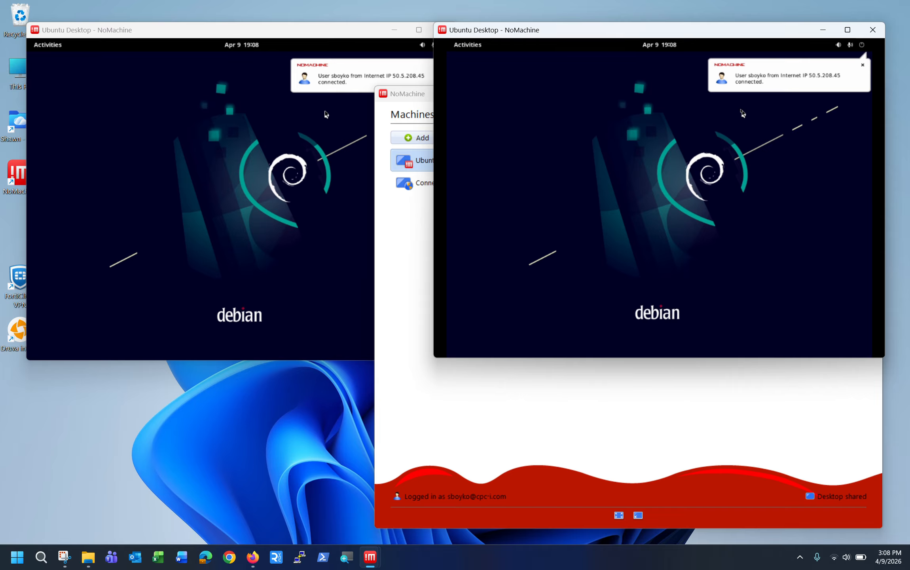
click(683, 46)
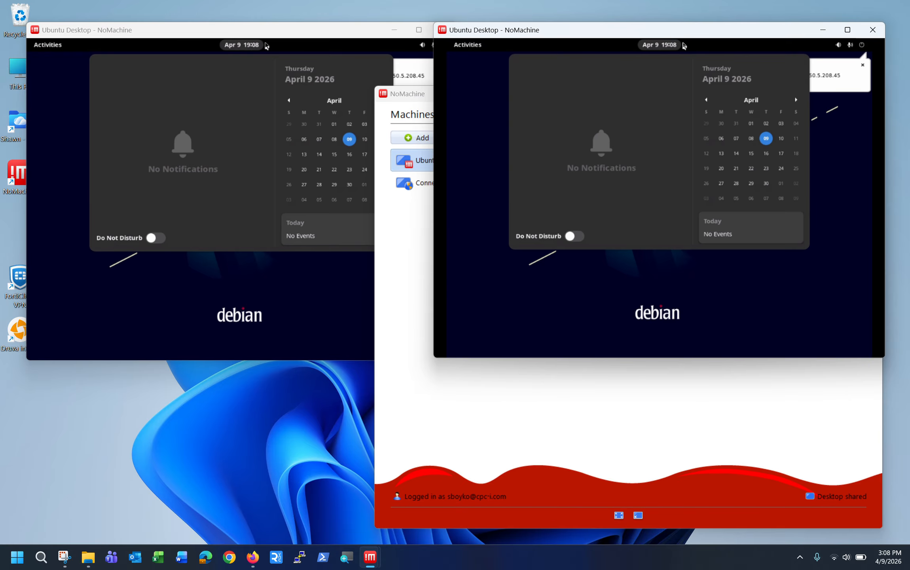
click(681, 198)
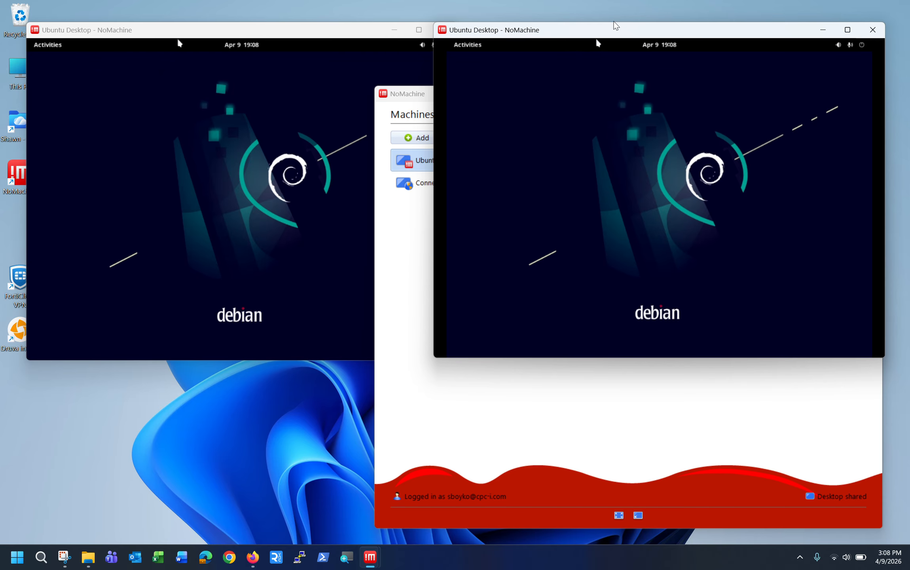
drag(610, 28, 617, 55)
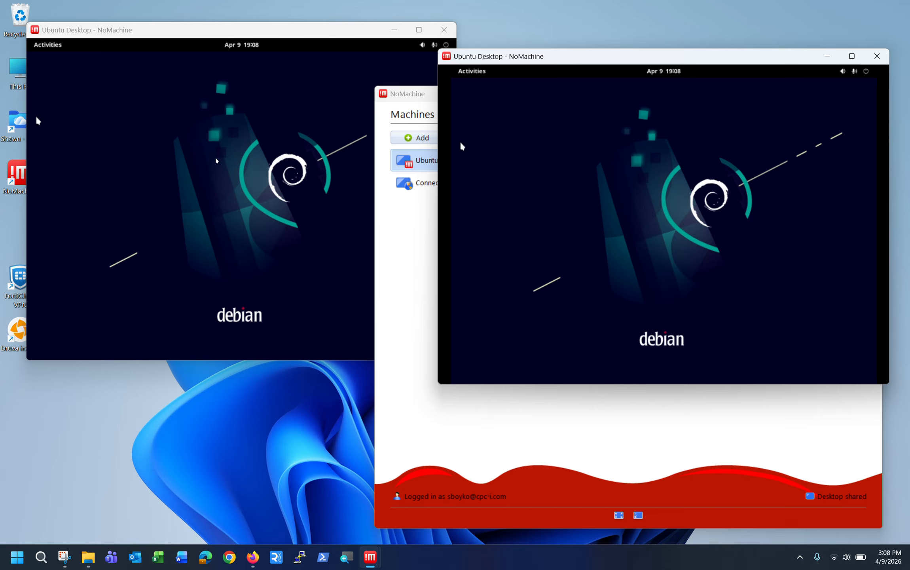
Switch between the two session windows and disconnect the second one
click(297, 126)
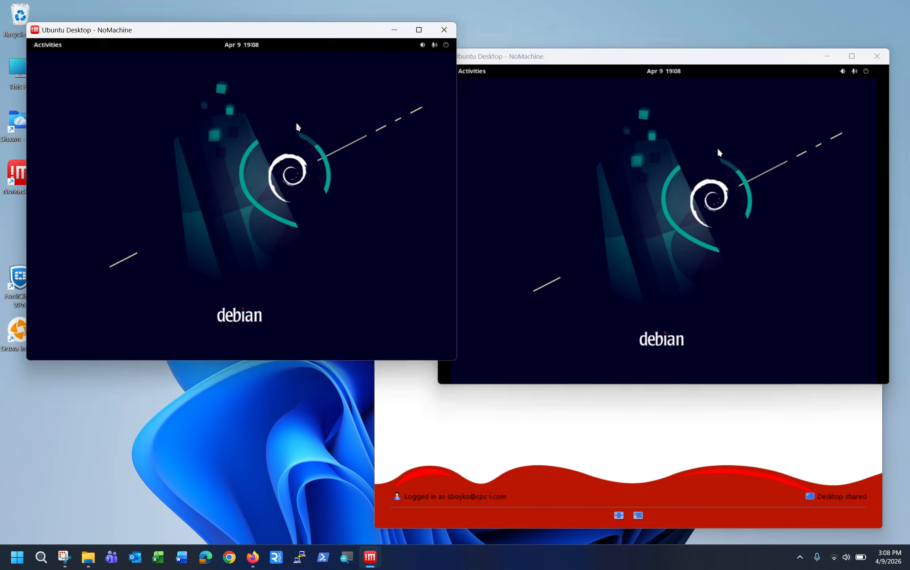
click(617, 107)
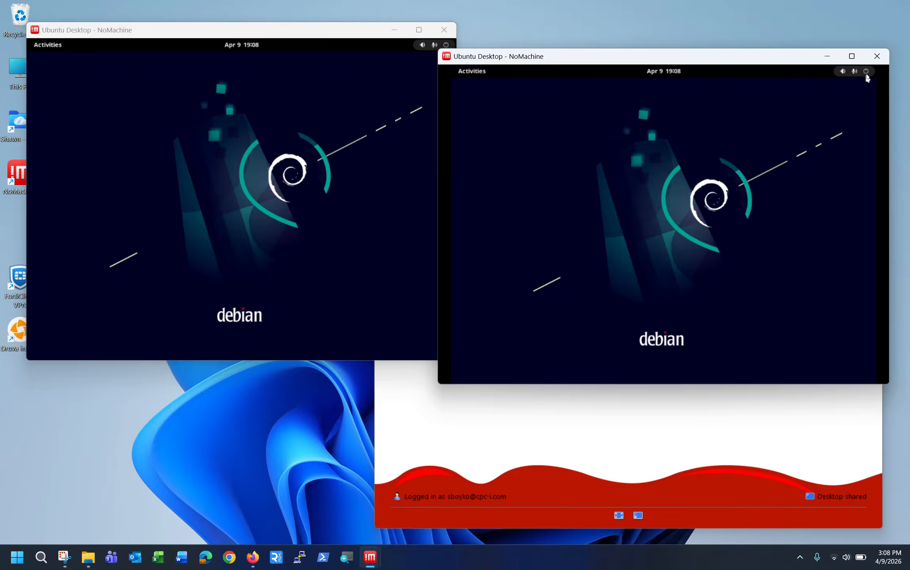
click(877, 55)
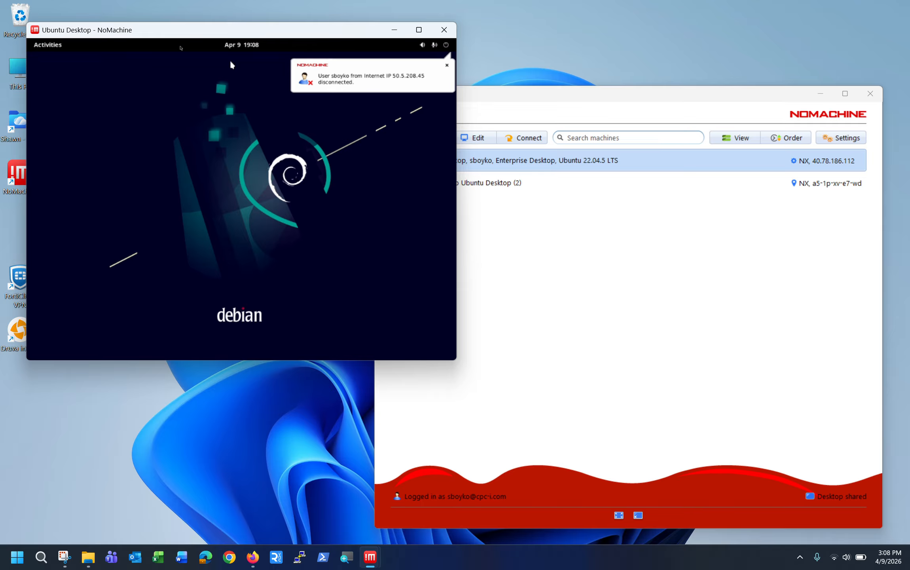
Dismiss the disconnection notice and launch NoMachine on the remote Debian desktop via 'nom'
mouse_move(210, 35)
mouse_down()
mouse_move(232, 44)
mouse_move(215, 36)
mouse_up()
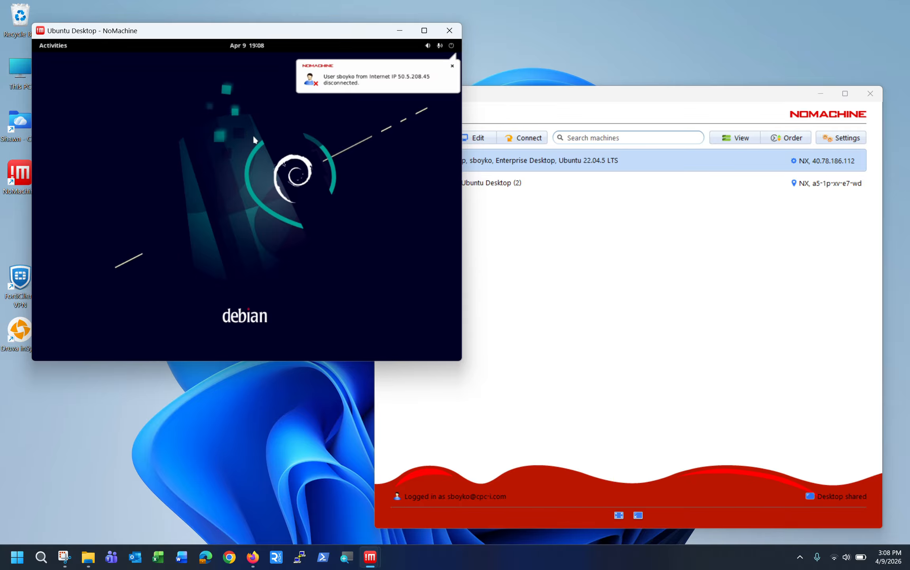
click(452, 66)
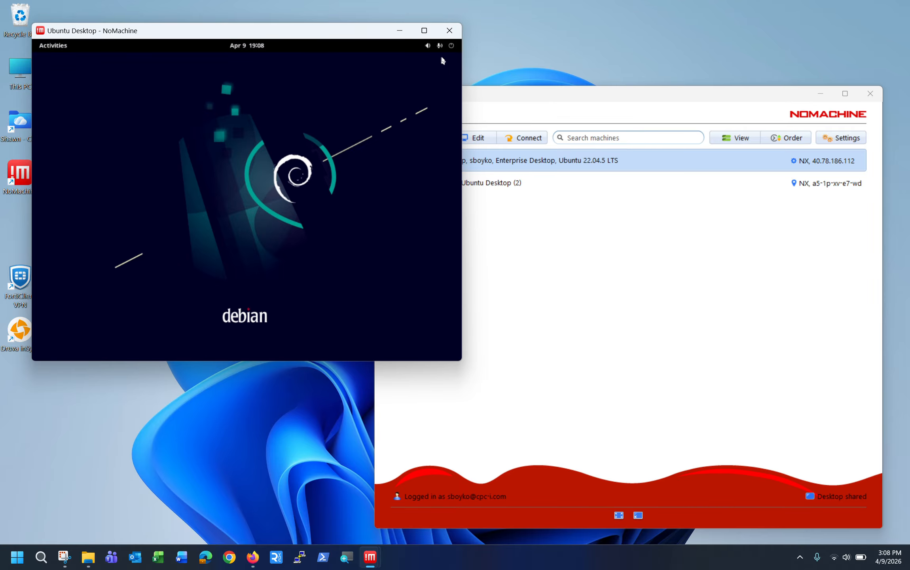
click(58, 46)
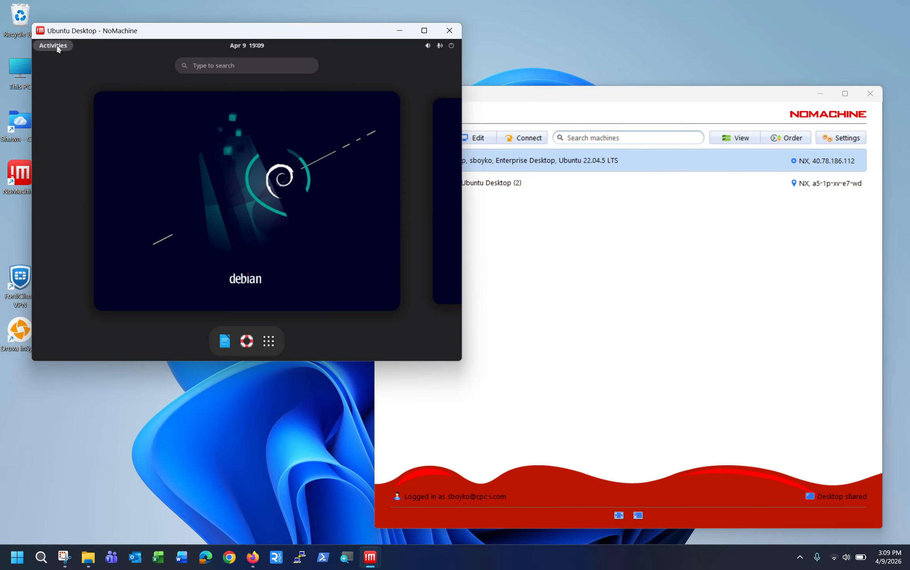
text(nom)
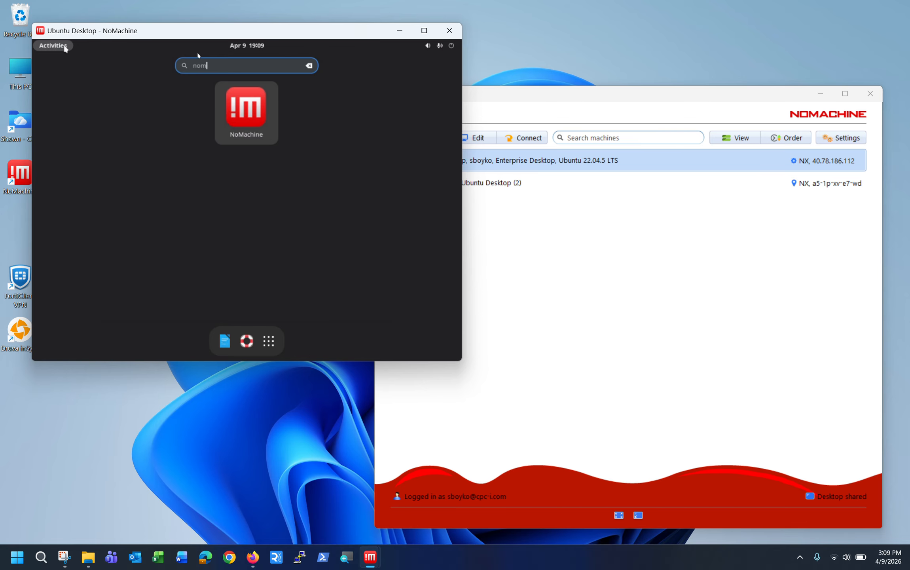
click(234, 108)
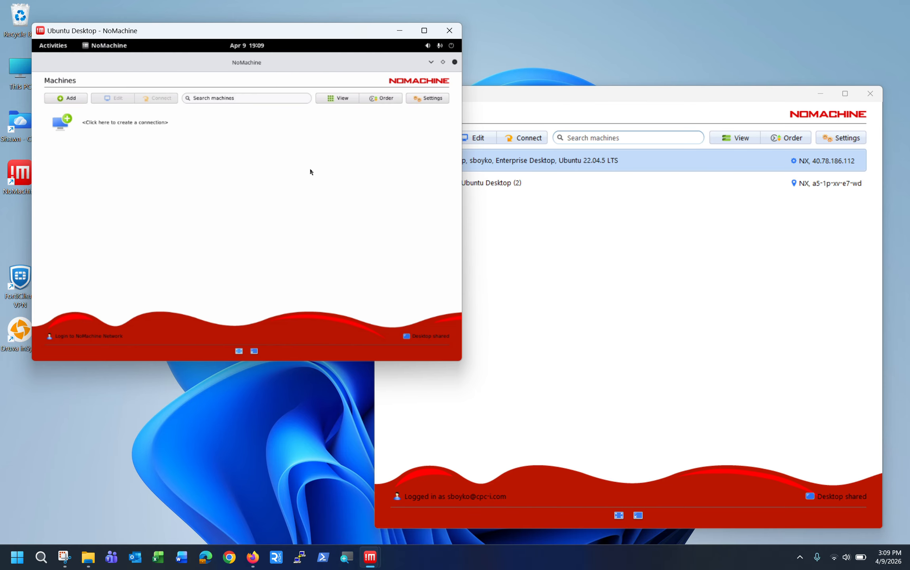
Turn on 'Allow guest desktop sharing access' under Server > Security and close NoMachine
click(417, 97)
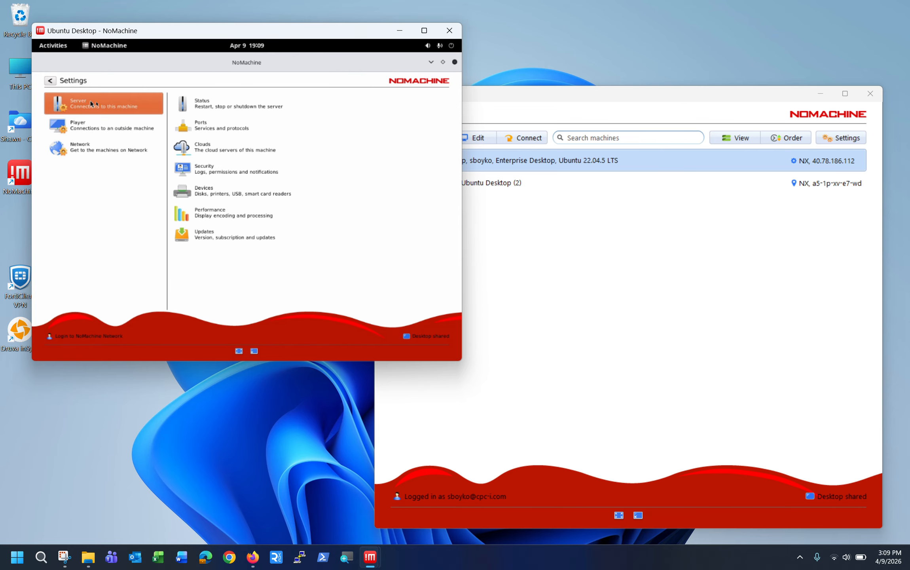
click(203, 170)
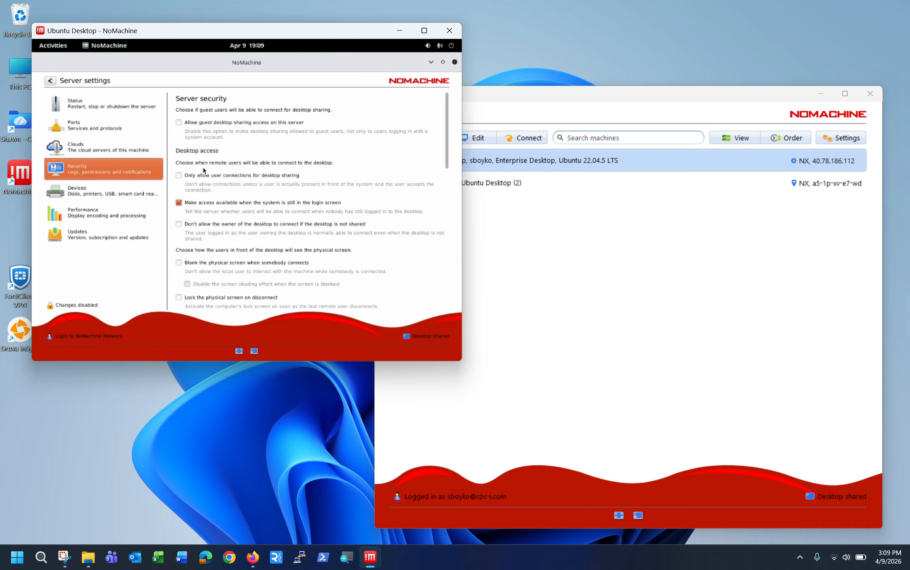
click(180, 123)
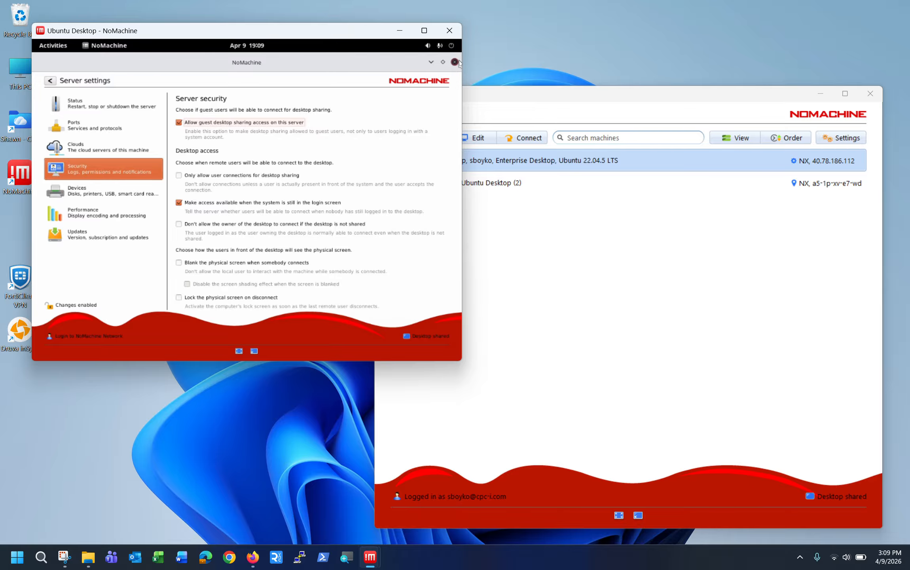
click(455, 62)
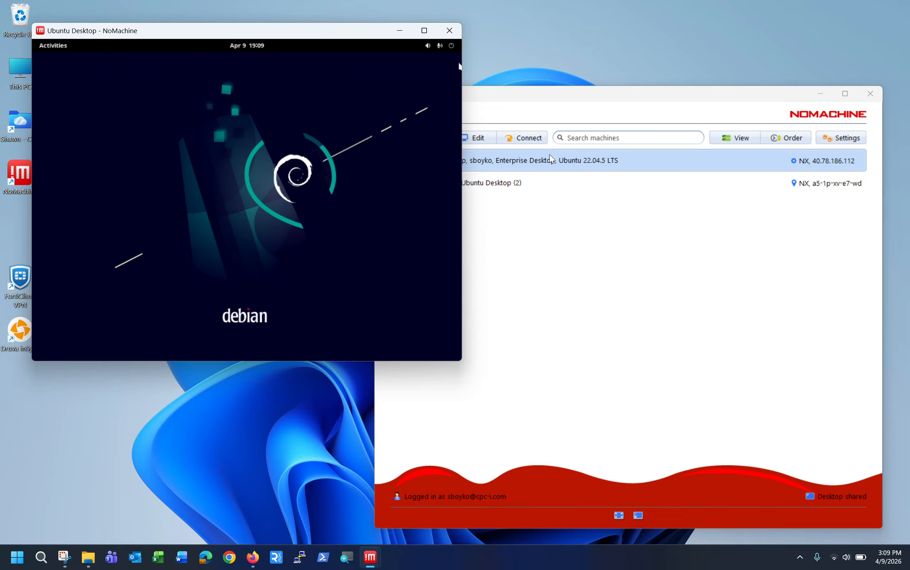
Reconnect to Ubuntu Desktop choosing 'Request access as a guest for desktop sharing'
double_click(551, 160)
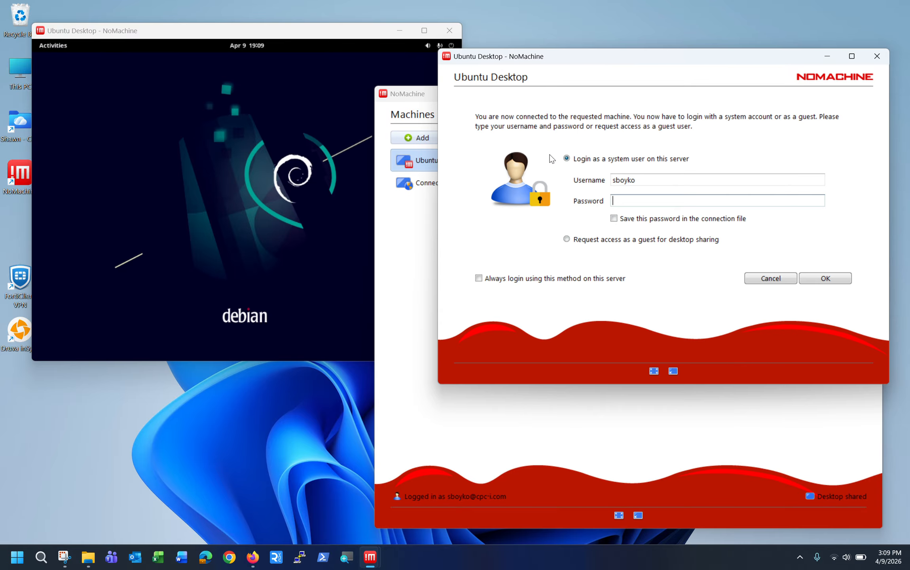
click(566, 239)
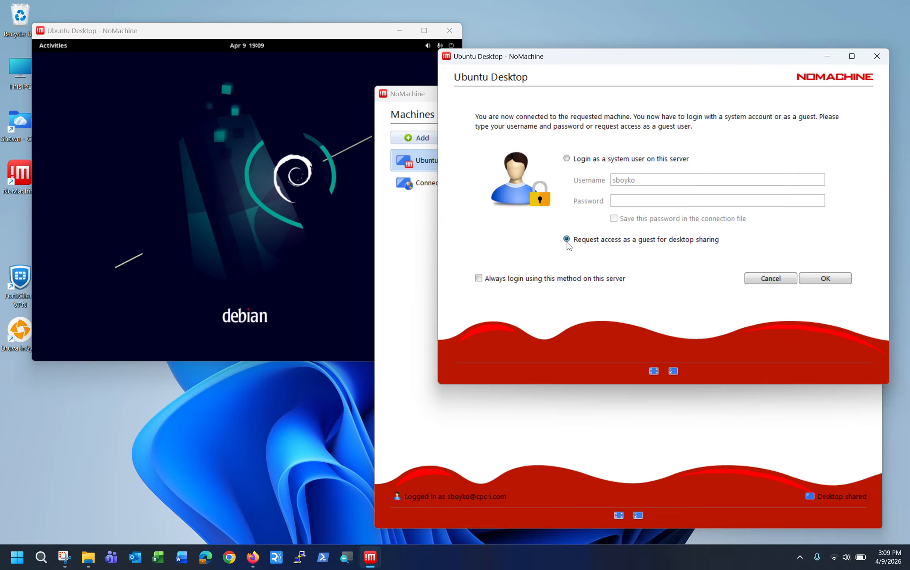
click(821, 279)
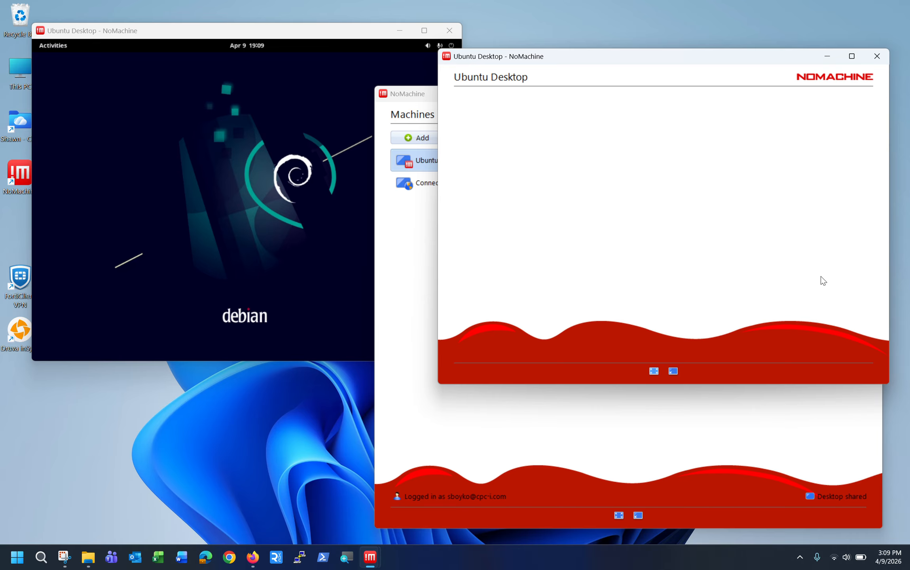
click(232, 34)
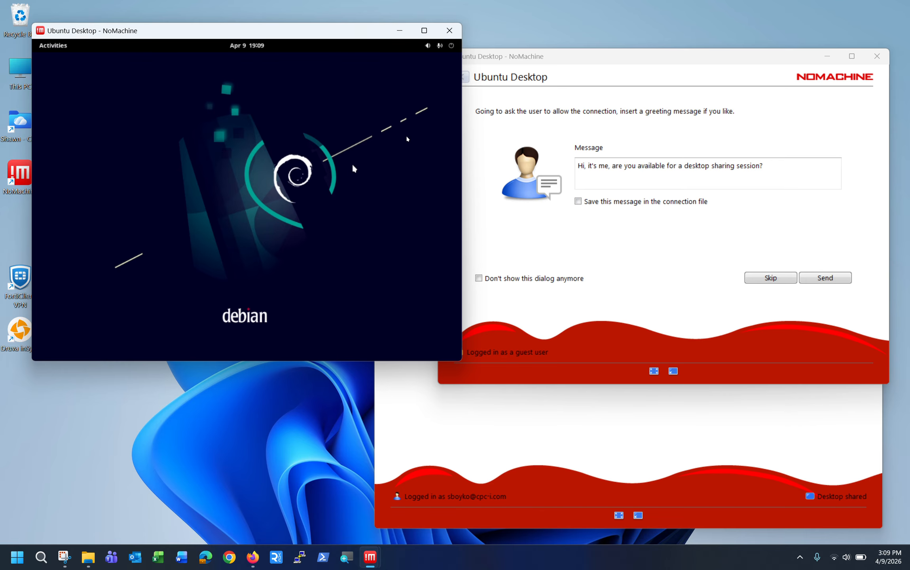
Replace the default greeting with a short self-introduction asking to be let in, send it, and accept it in Debian
click(636, 173)
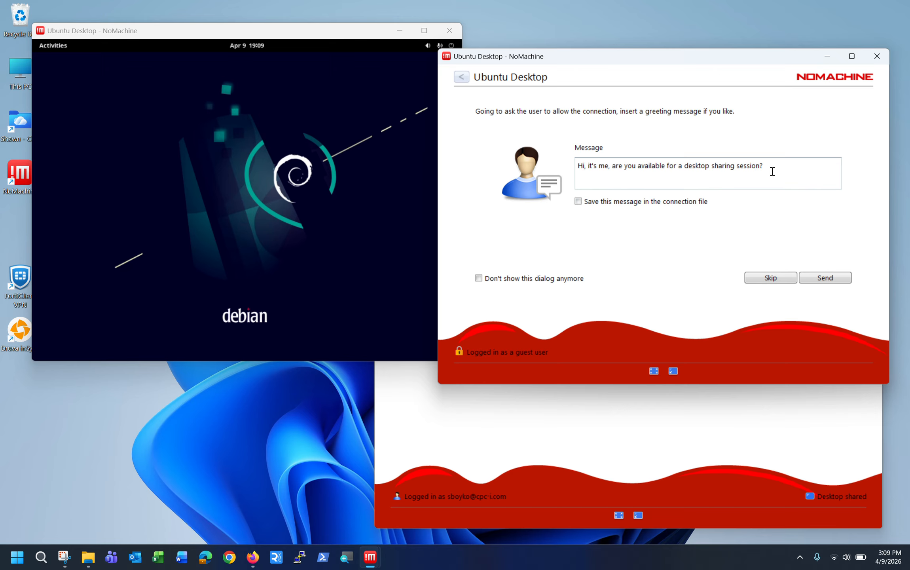
key(BackSpace)
key(BackSpace)
key(BackSpace)
key(BackSpace)
key(BackSpace)
key(BackSpace)
key(BackSpace)
key(BackSpace)
key(BackSpace)
key(BackSpace)
key(BackSpace)
key(BackSpace)
key(BackSpace)
key(BackSpace)
key(BackSpace)
key(BackSpace)
key(BackSpace)
key(BackSpace)
key(BackSpace)
key(BackSpace)
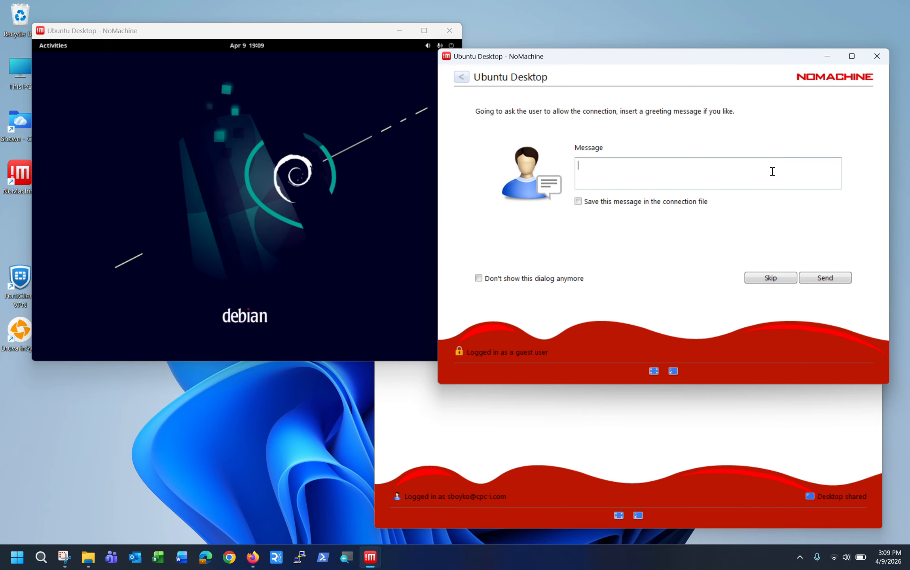
text(This is Shawn, please let me in. Thanks!)
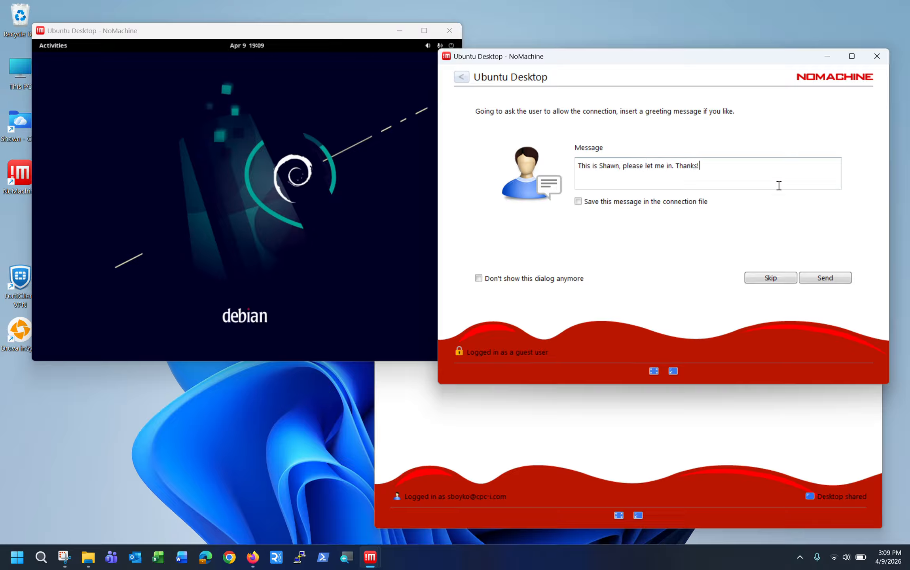
click(819, 276)
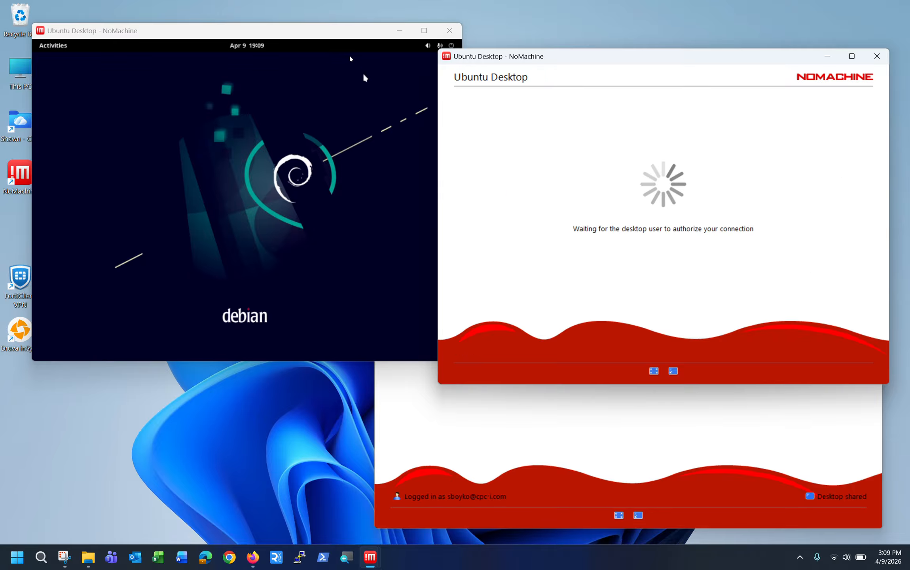
click(342, 38)
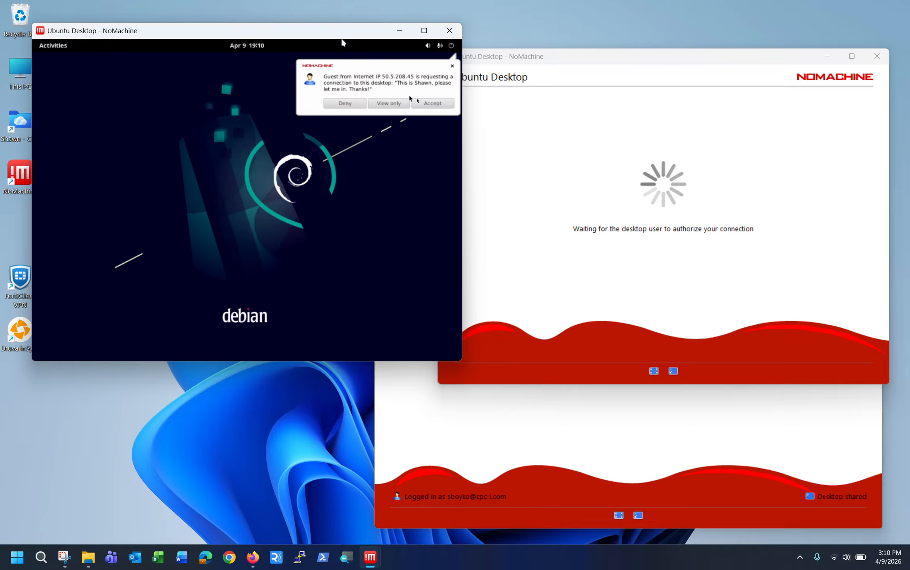
click(427, 105)
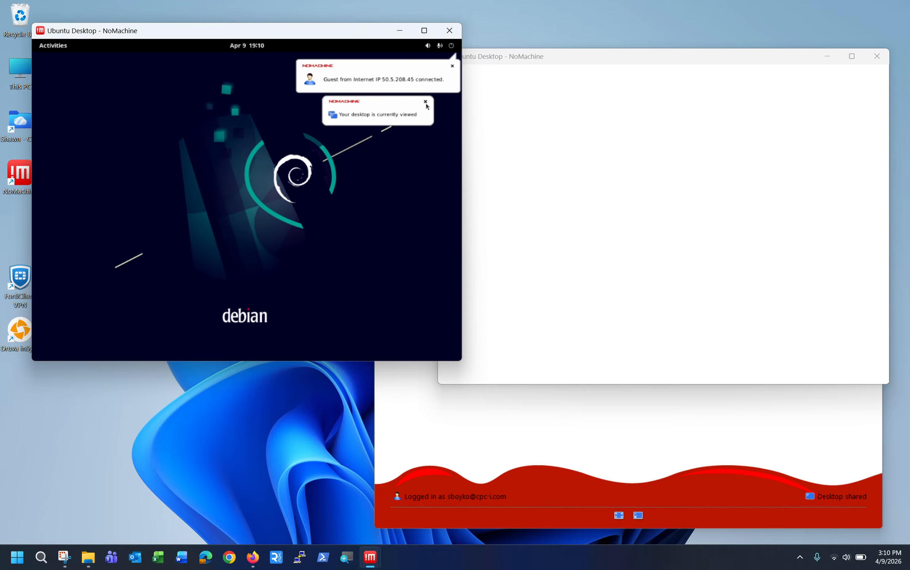